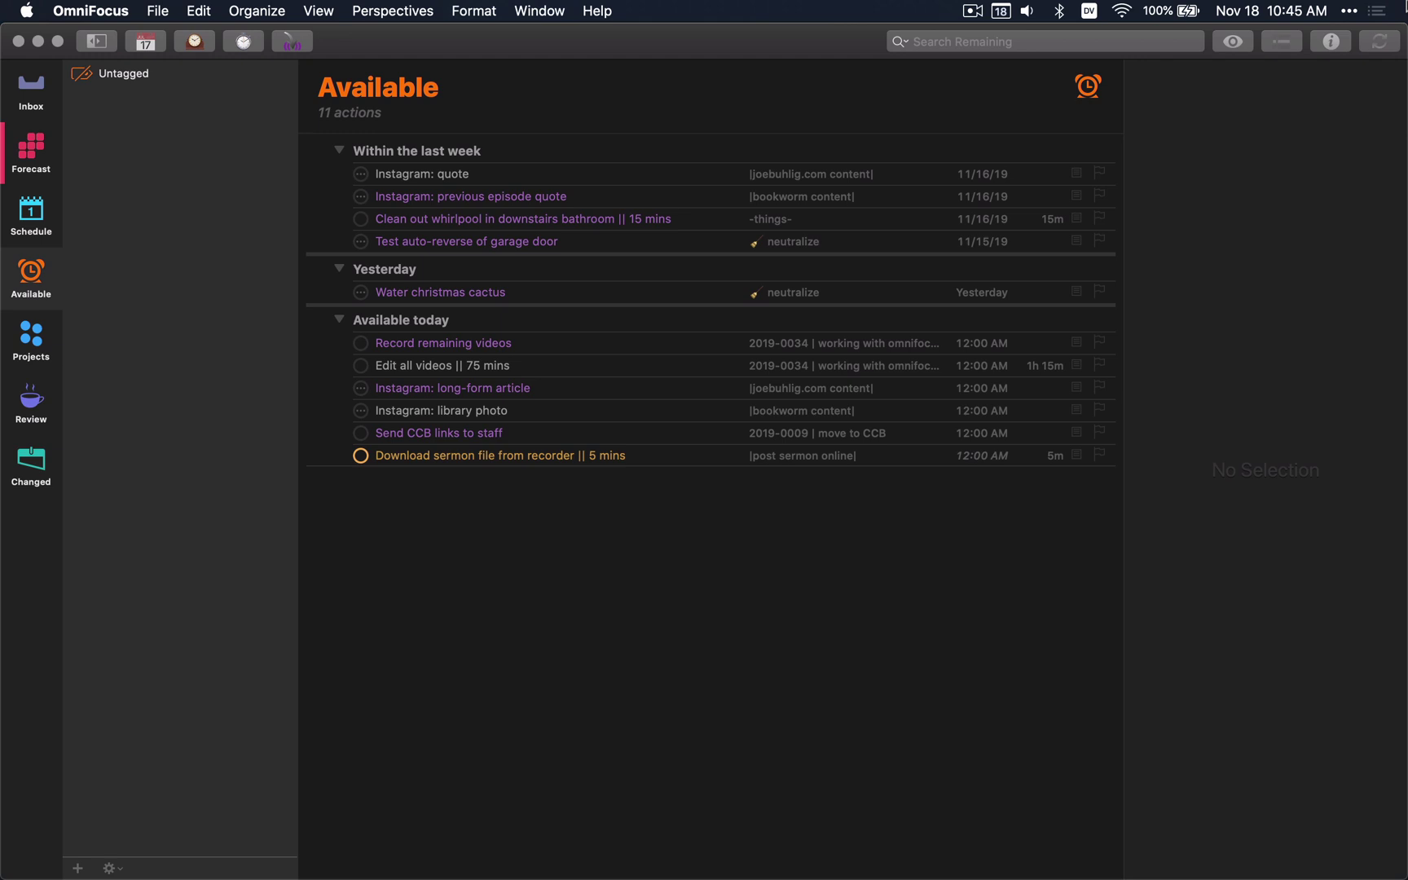
Step: Open the Available perspective's view settings to reveal its filter rules and grouping
click(1236, 45)
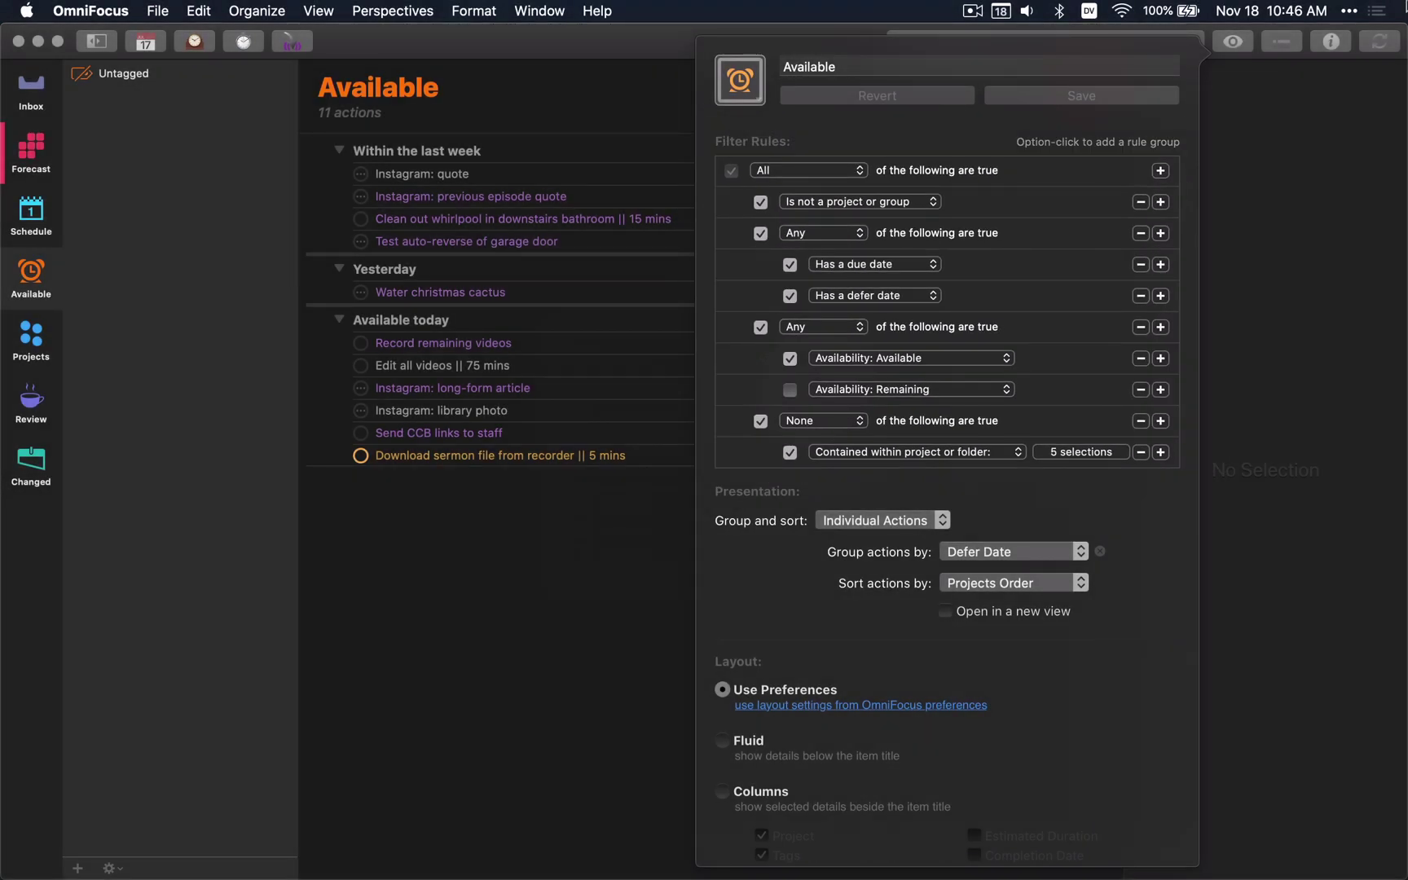
click(1076, 452)
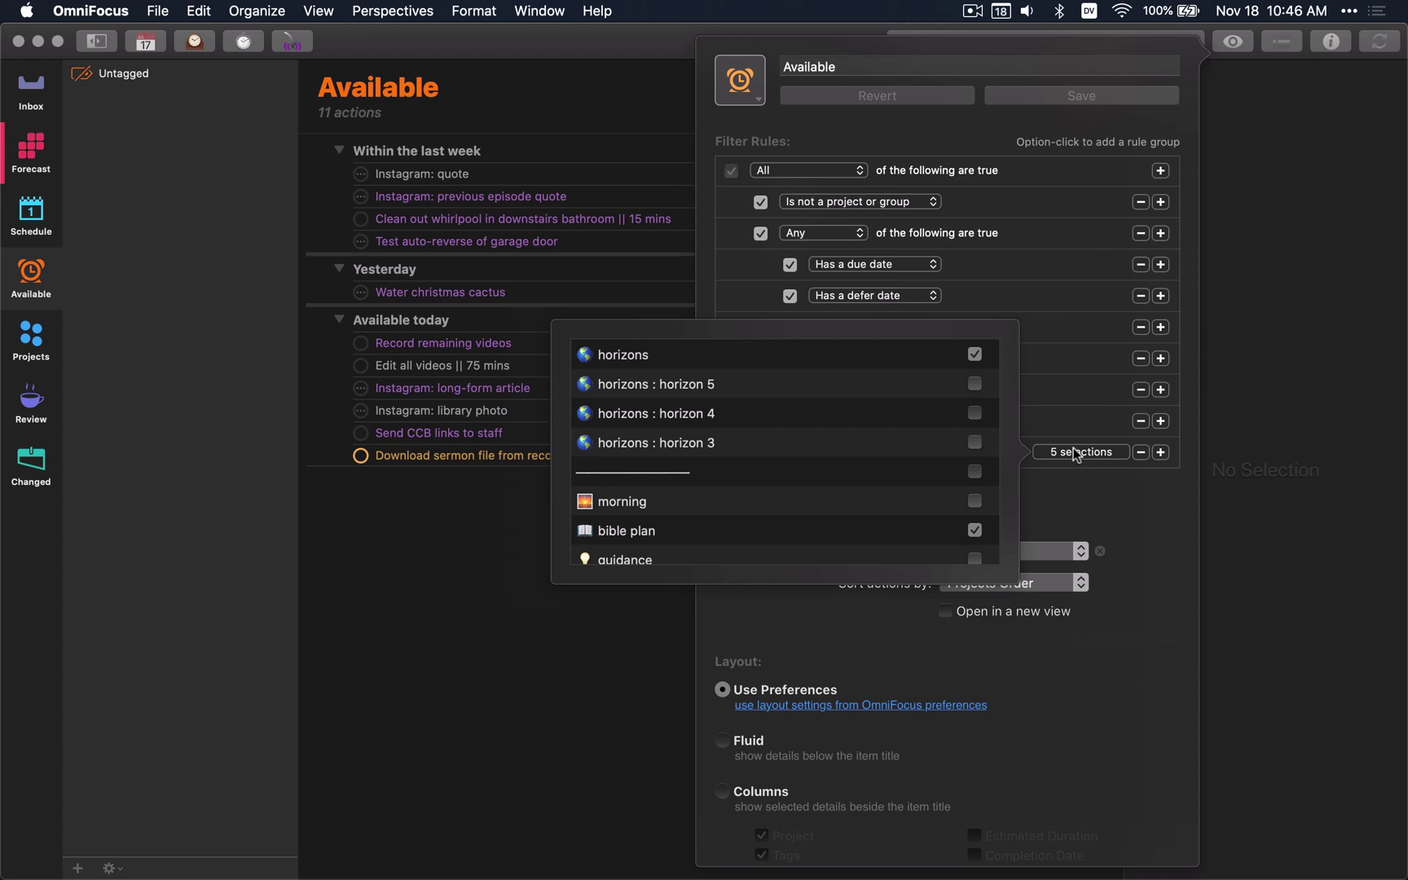
click(1152, 509)
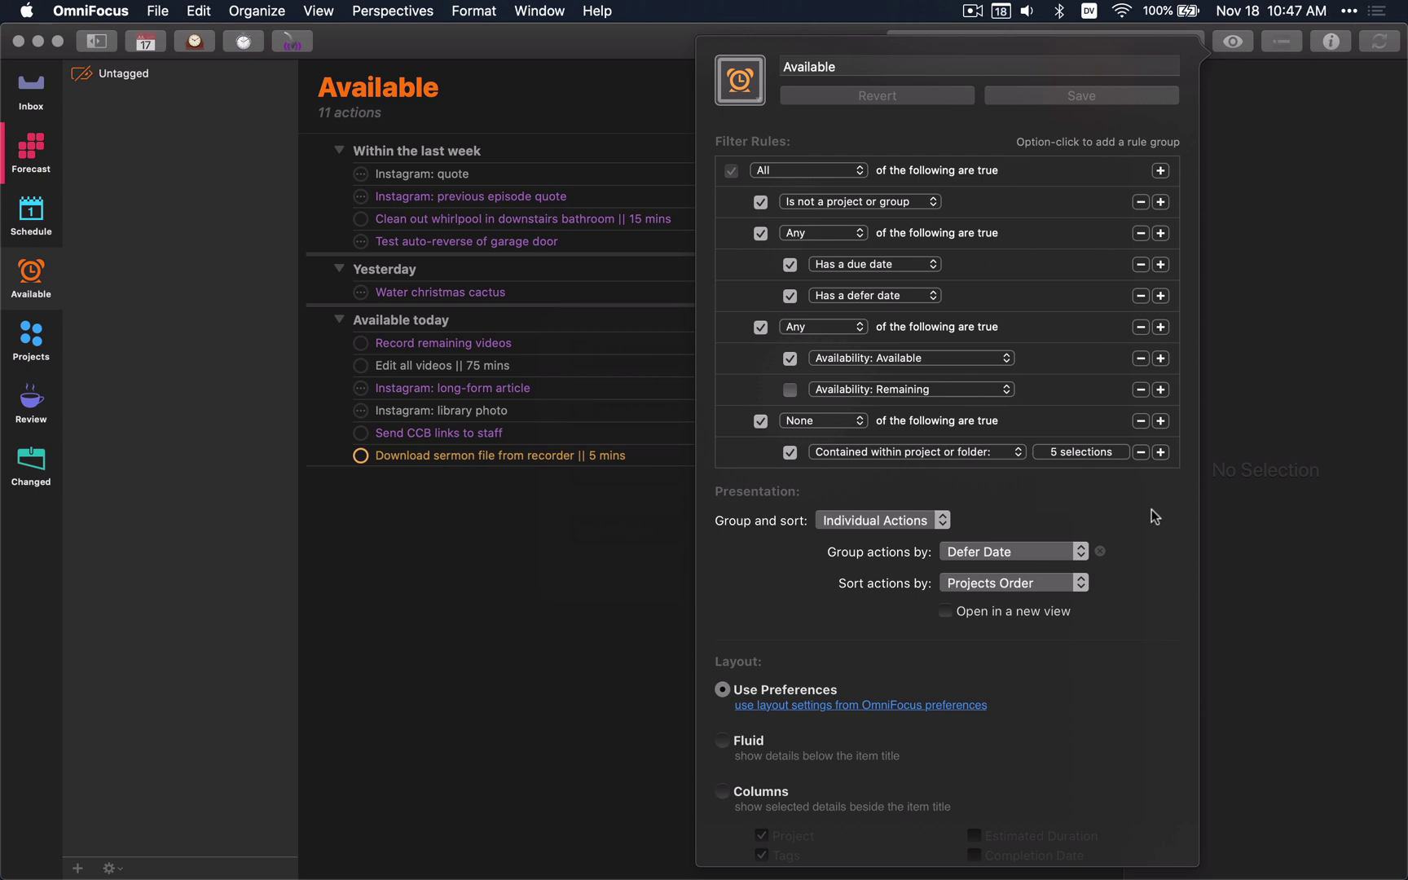
Step: Dismiss the Available perspective settings popover without changing anything
click(502, 628)
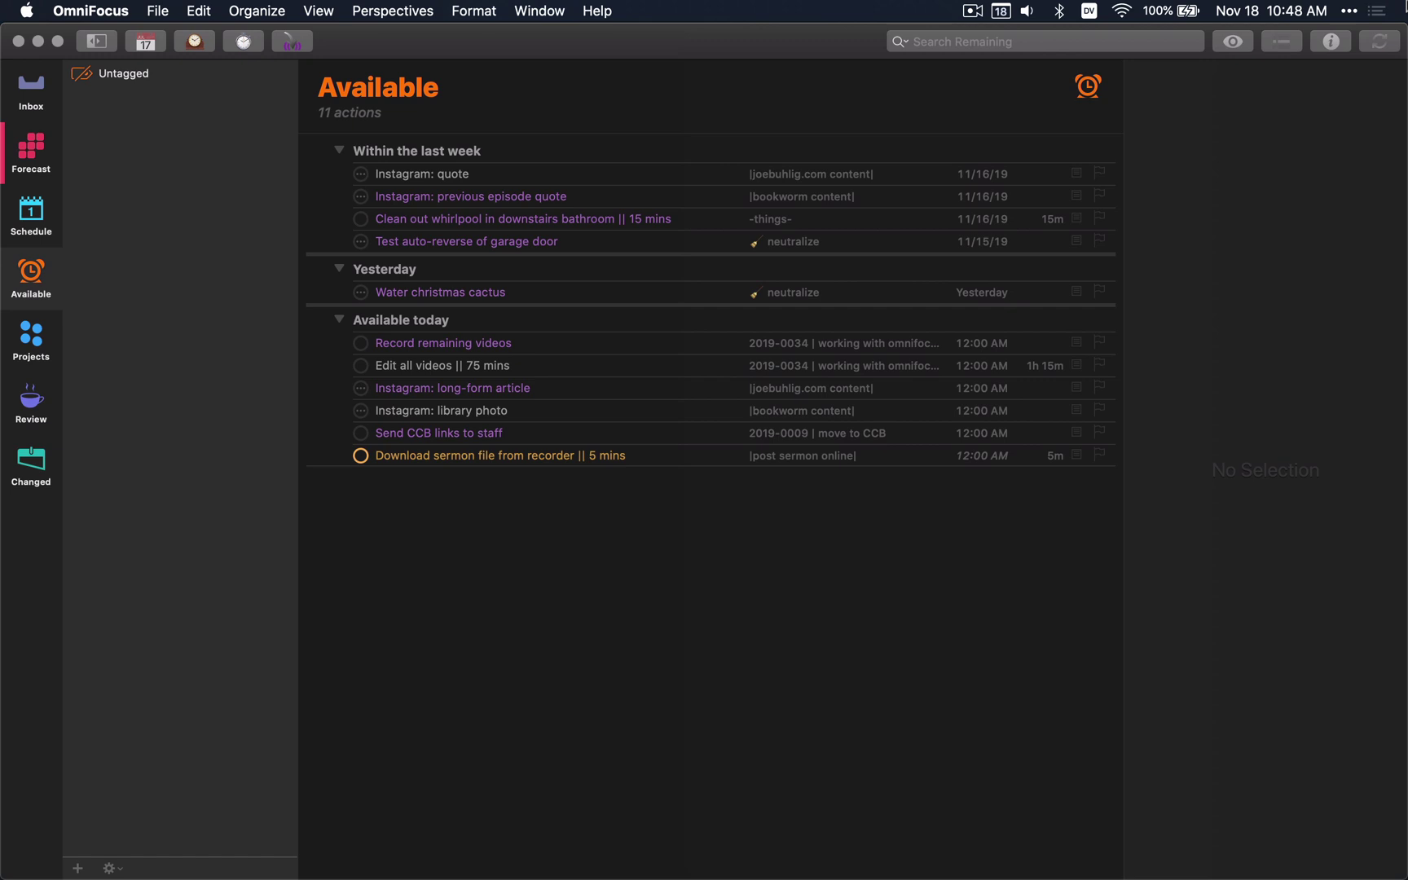
Step: Select the 'Available today' group, then switch to the Projects perspective
click(772, 319)
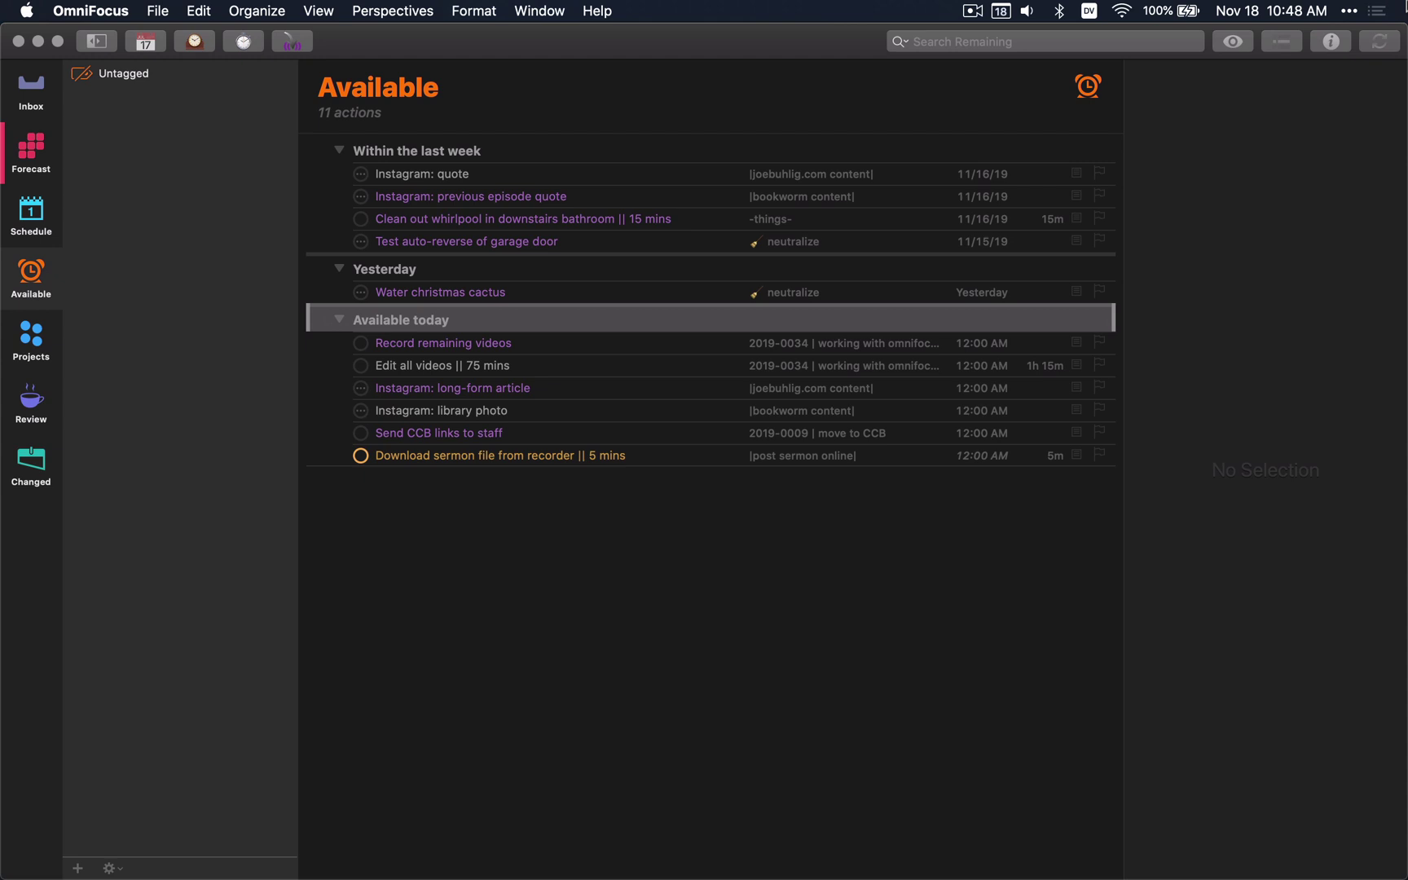
click(33, 344)
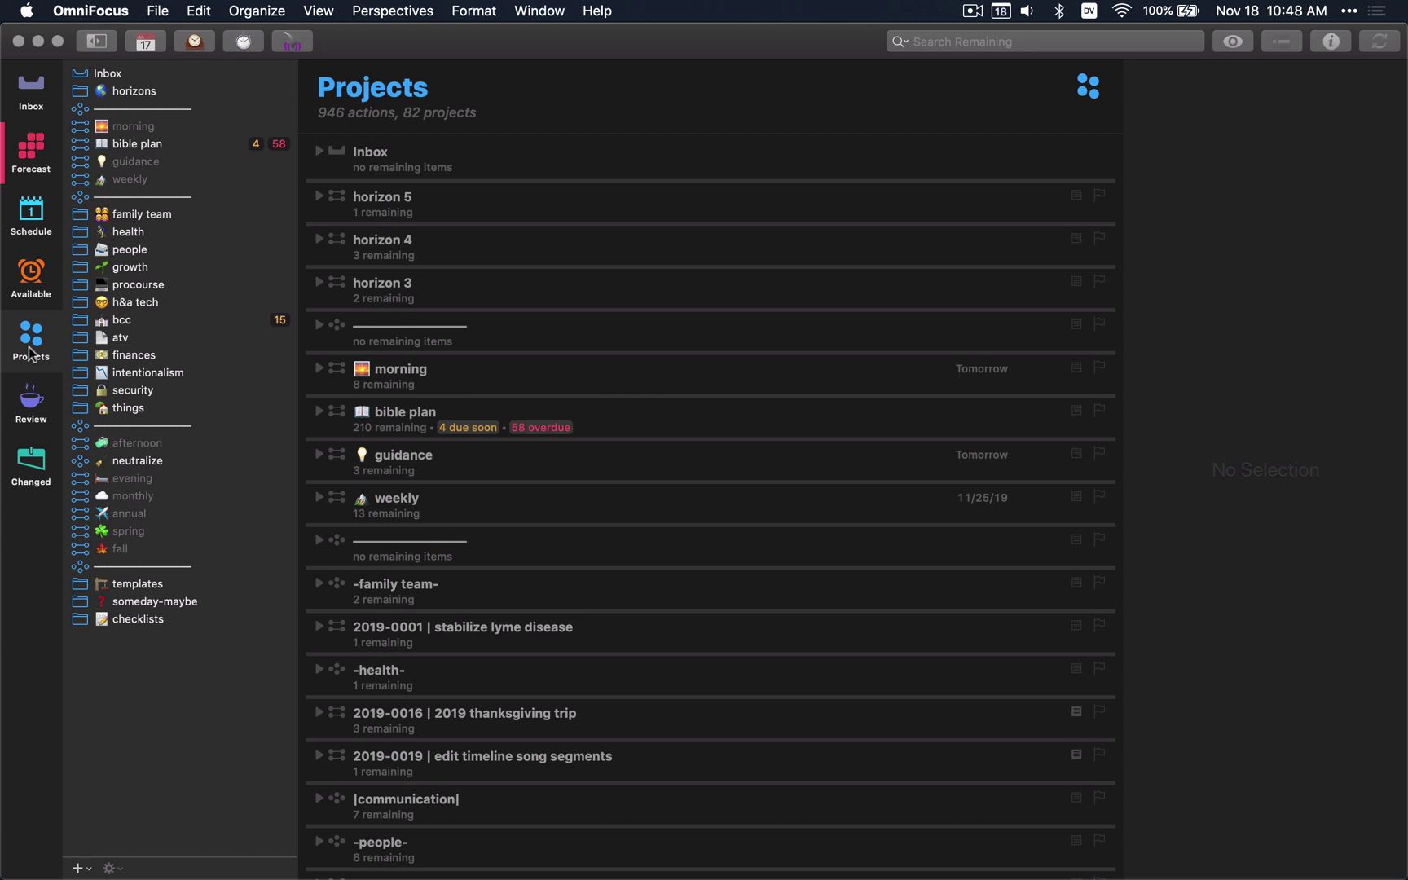
Step: Inspect the morning, guidance, weekly and afternoon projects' defer dates and actions
click(143, 127)
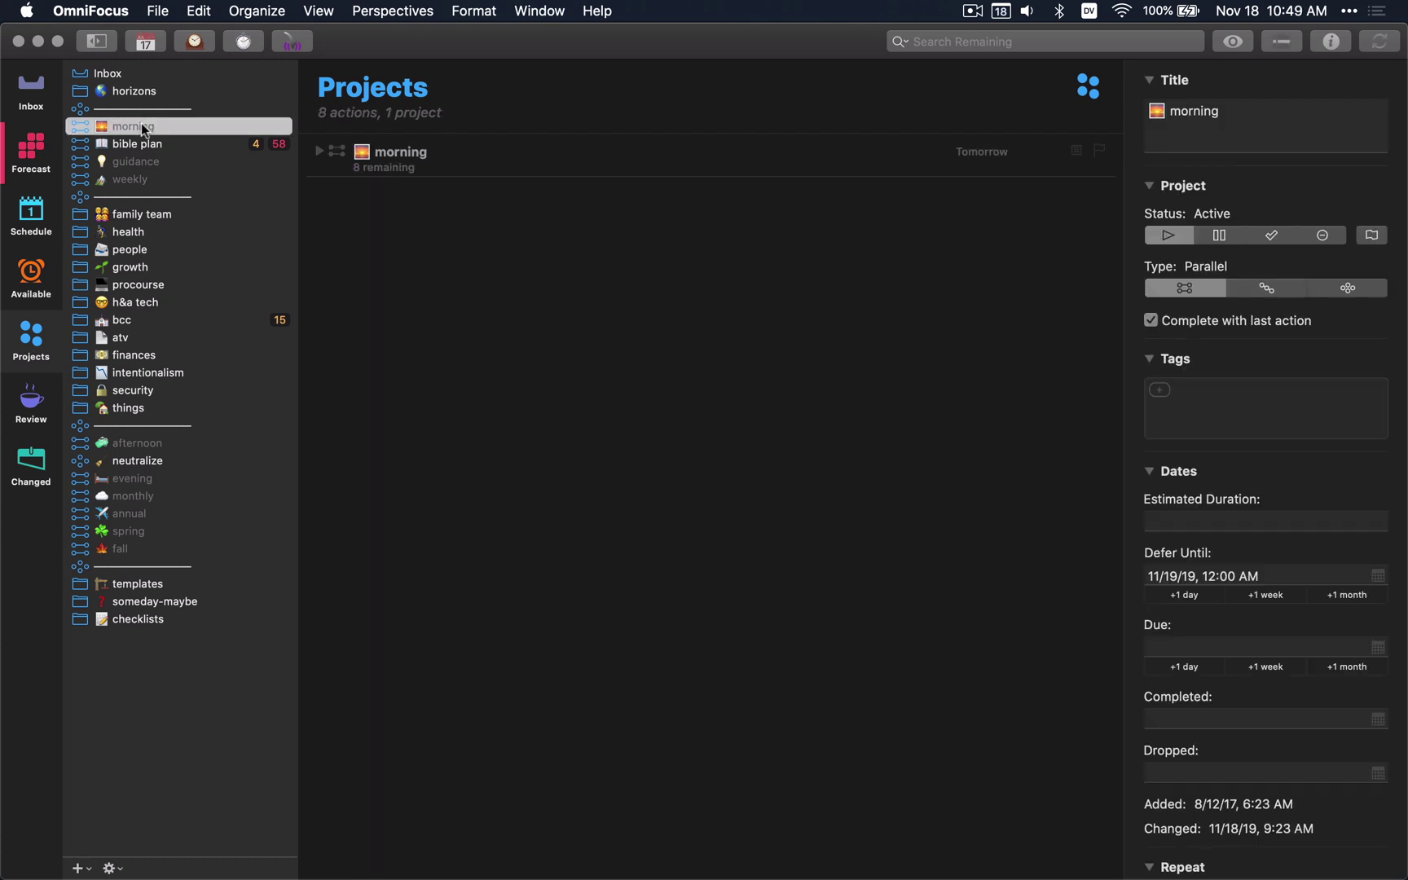
click(151, 165)
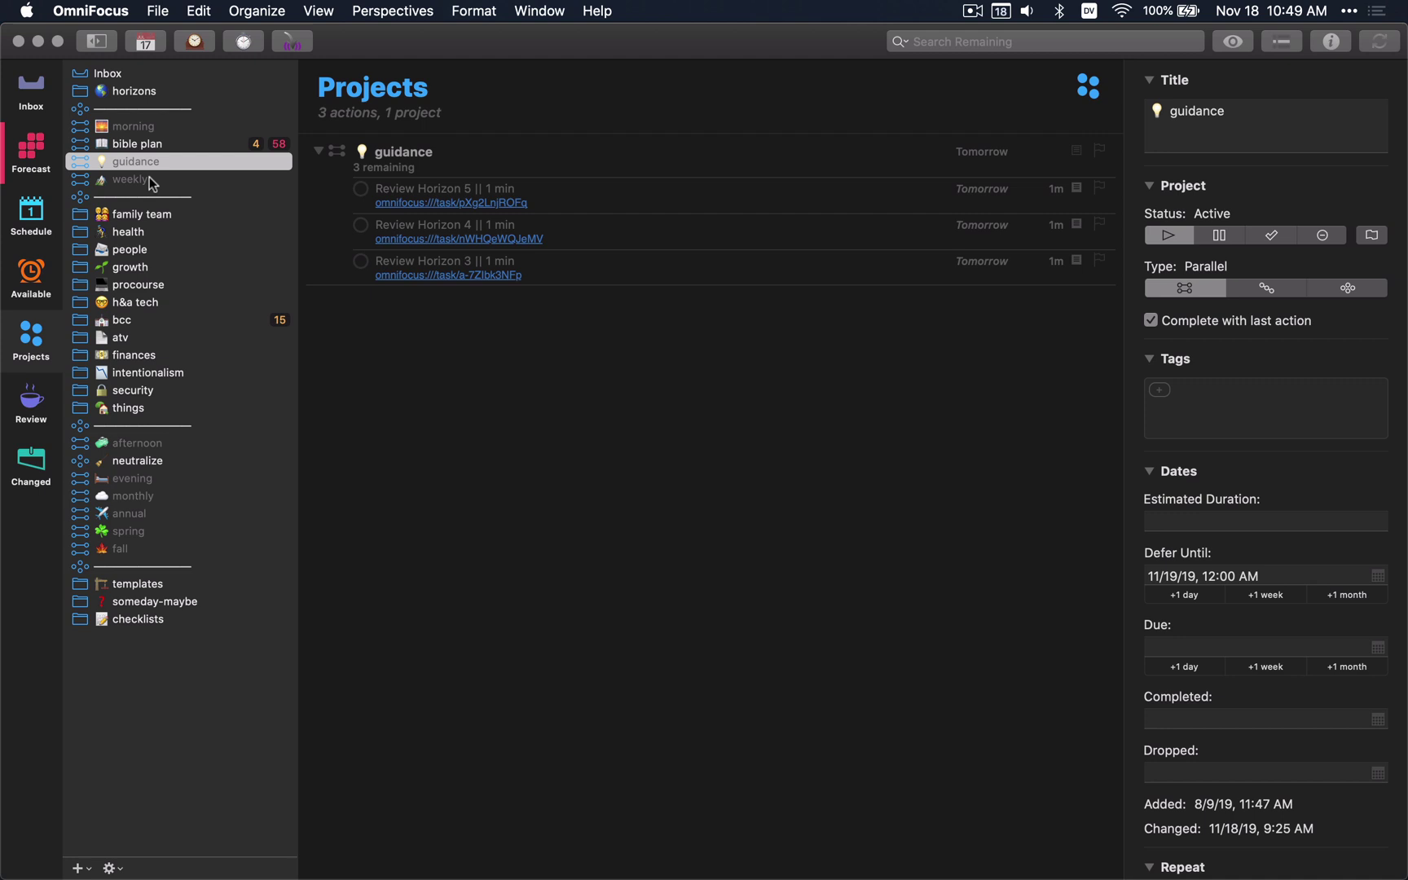
click(150, 177)
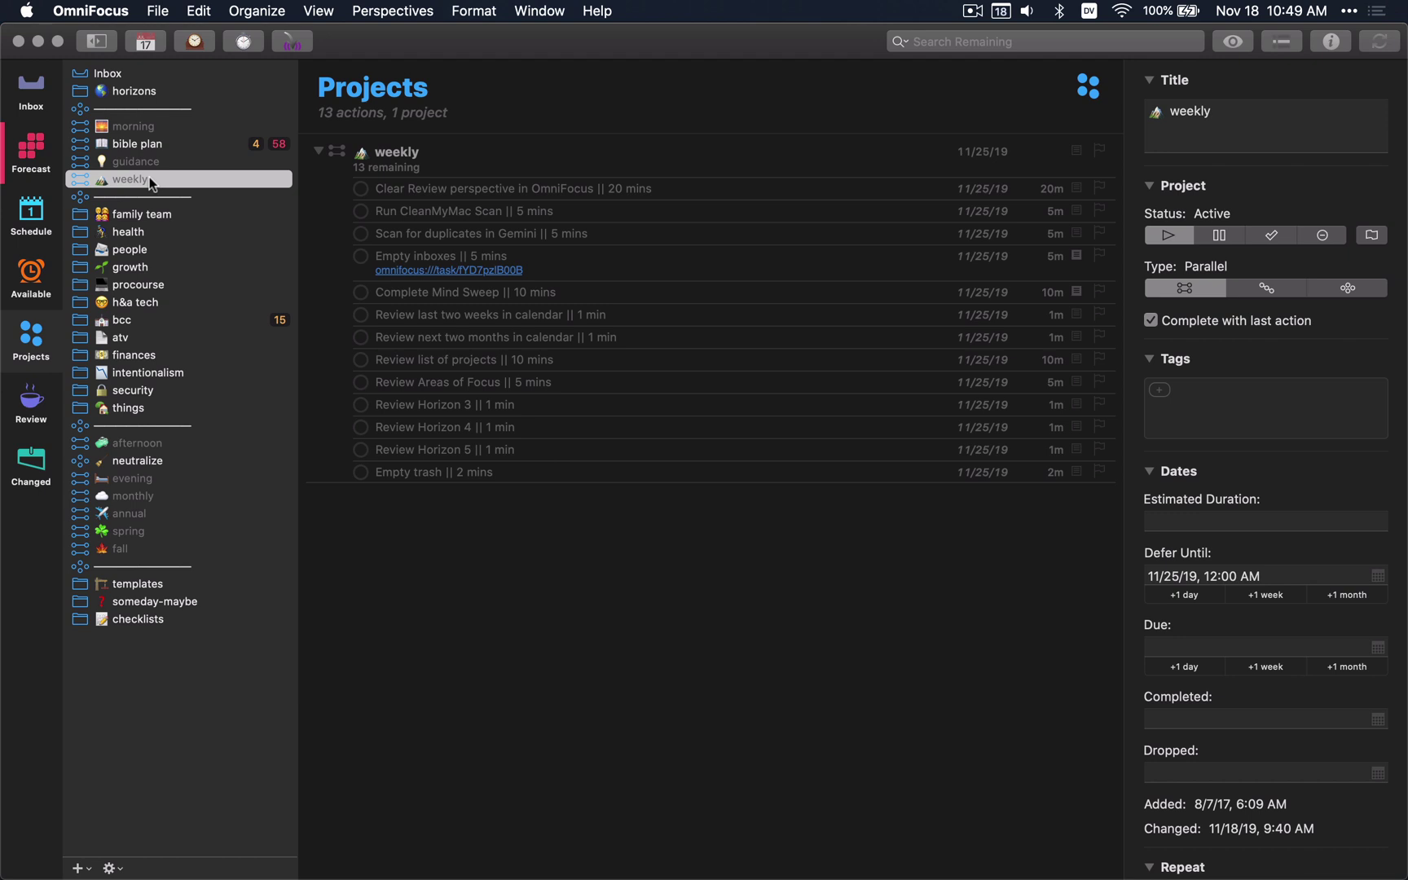
click(122, 447)
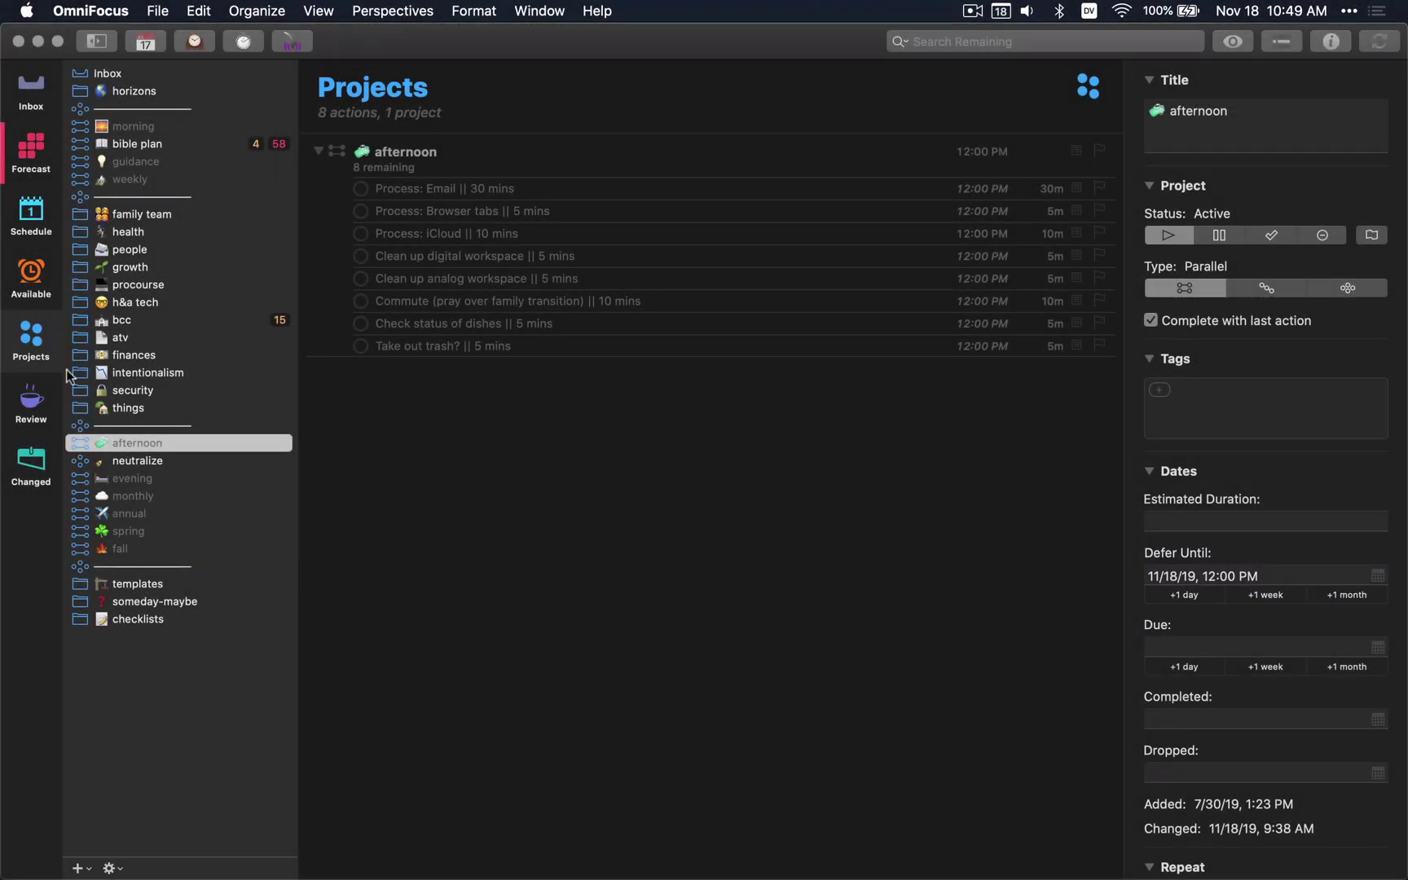
Step: Return to the Available perspective to review its 11 available actions
click(28, 302)
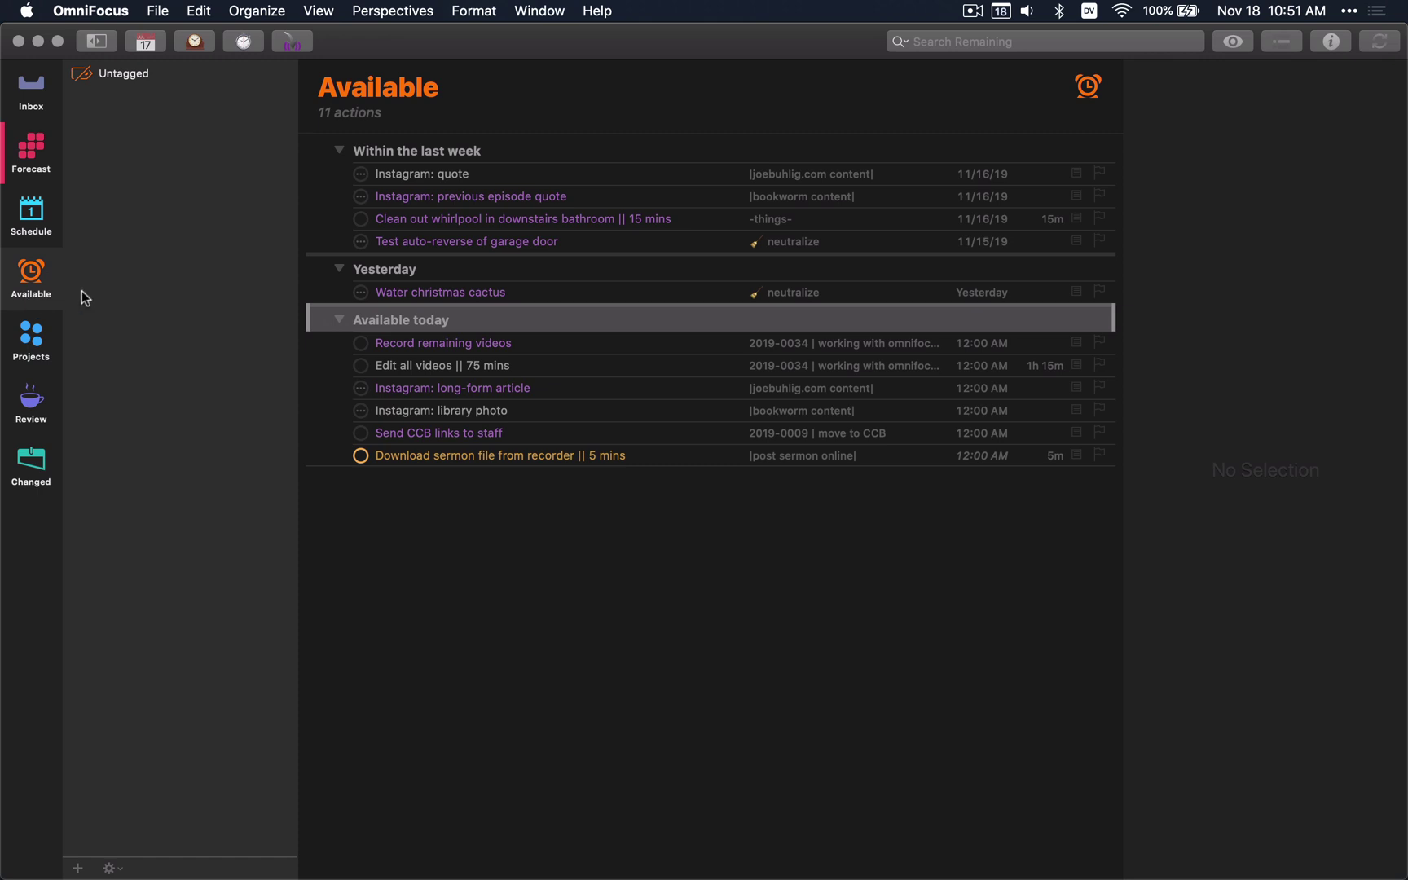
Step: Focus on the joebuhlig.com content project via its 'Instagram: long-form article' action
click(559, 393)
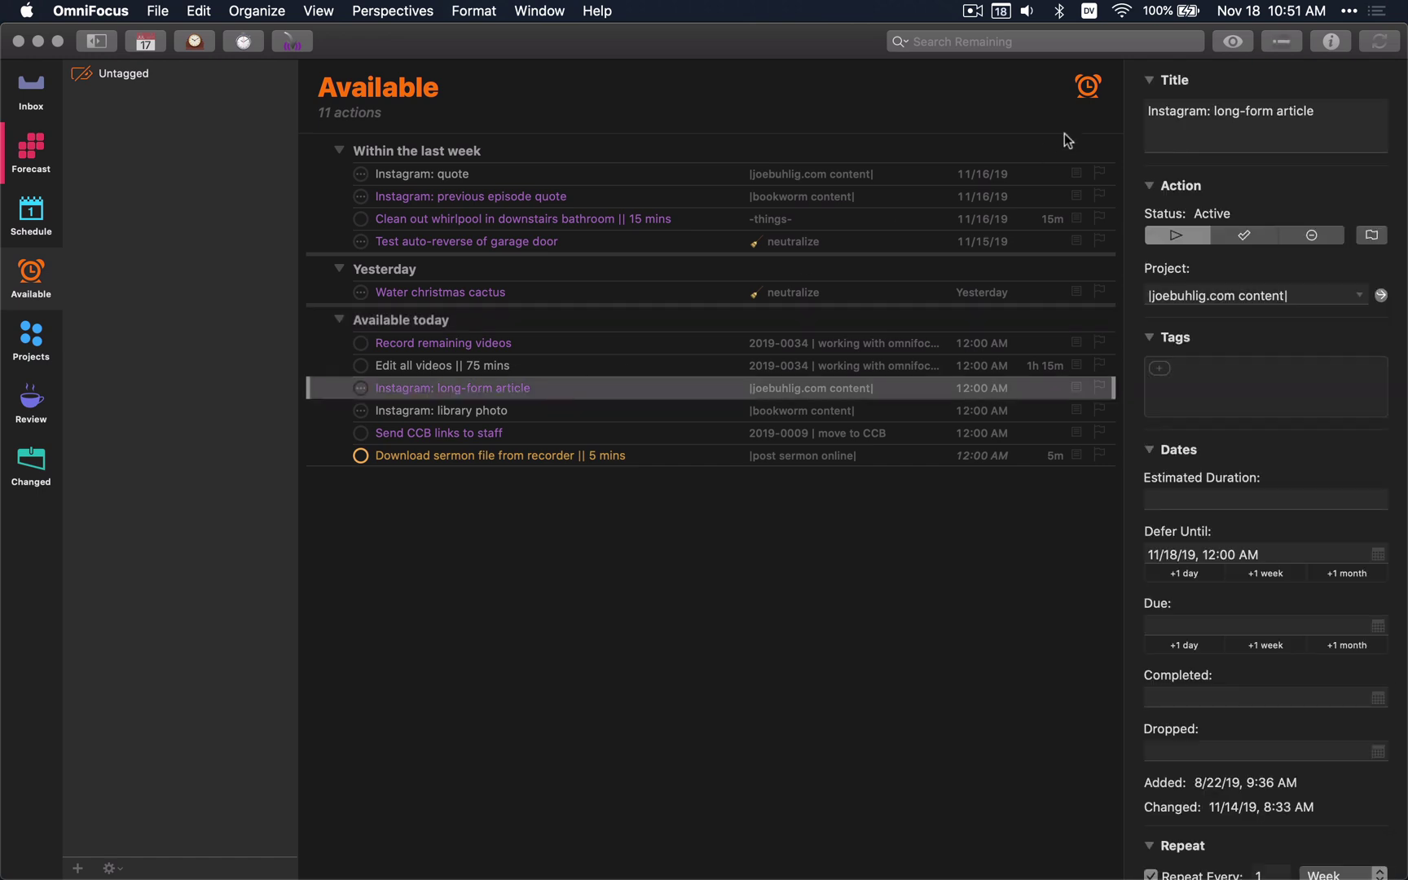
click(1281, 42)
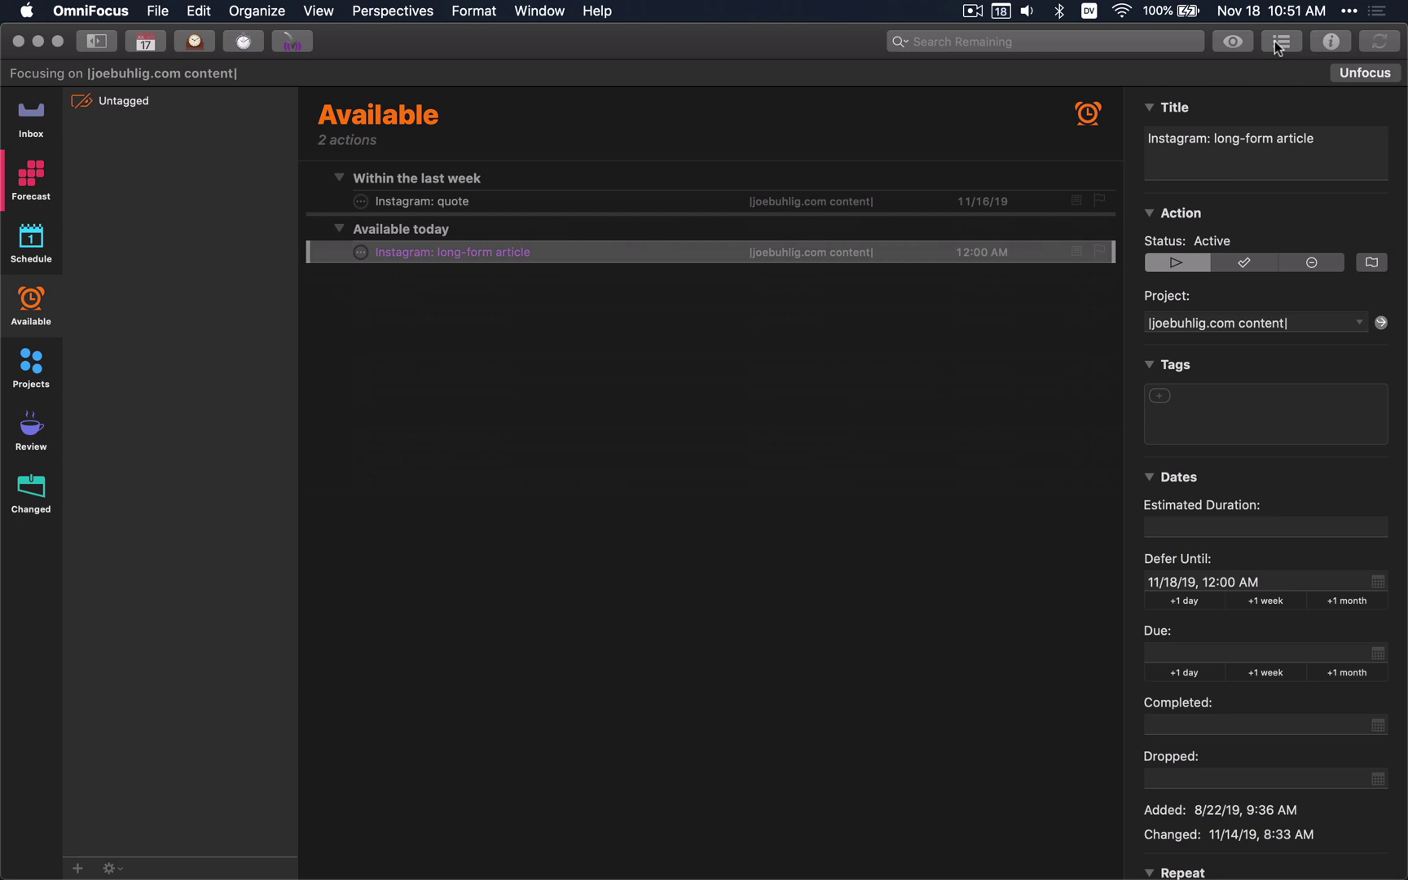
Step: Switch to the Forecast perspective to see the content project's 38 deferred actions
click(40, 173)
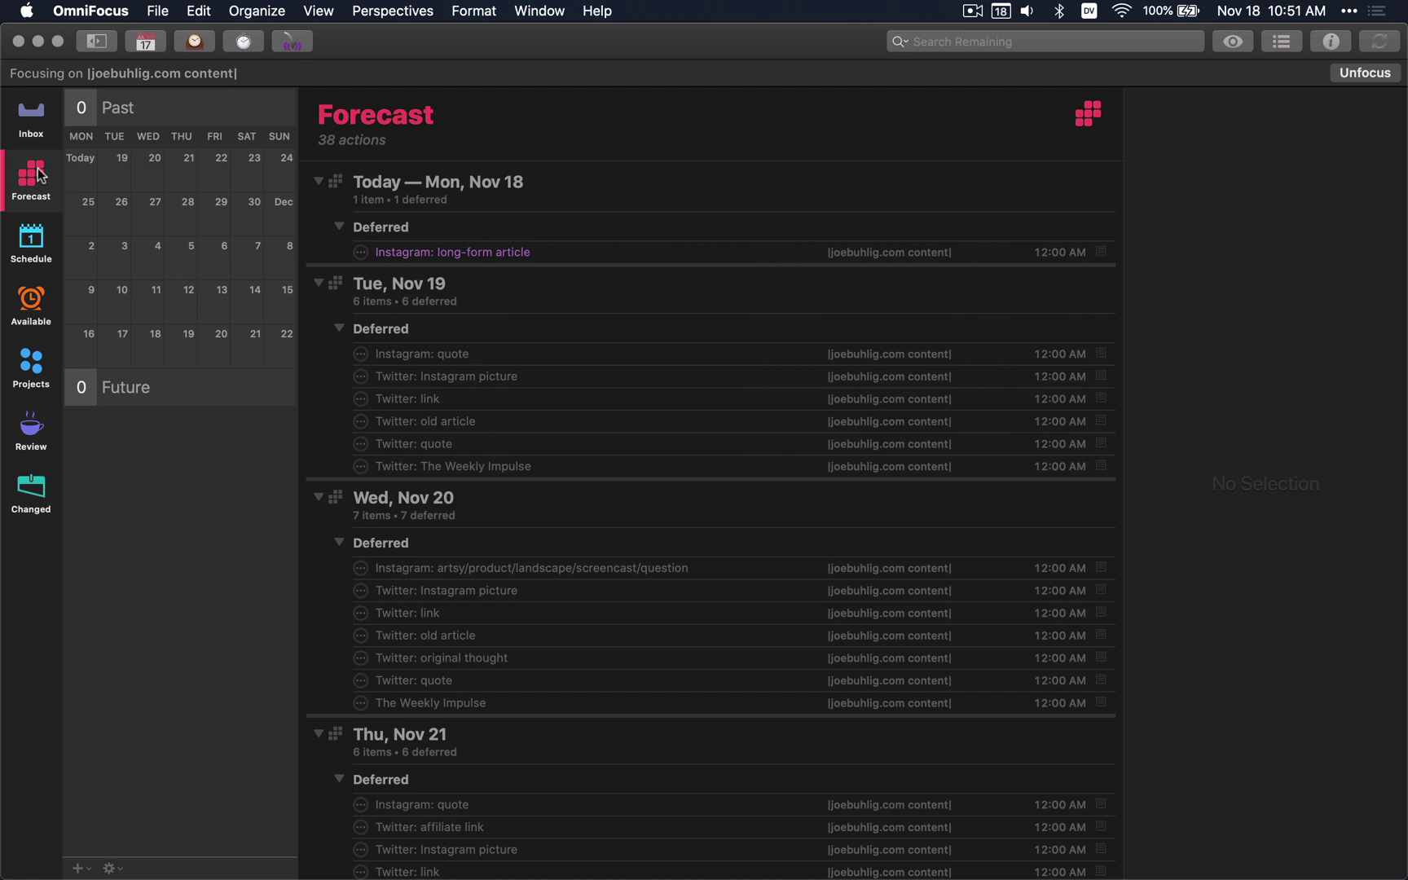
scroll(506, 488, down, 5)
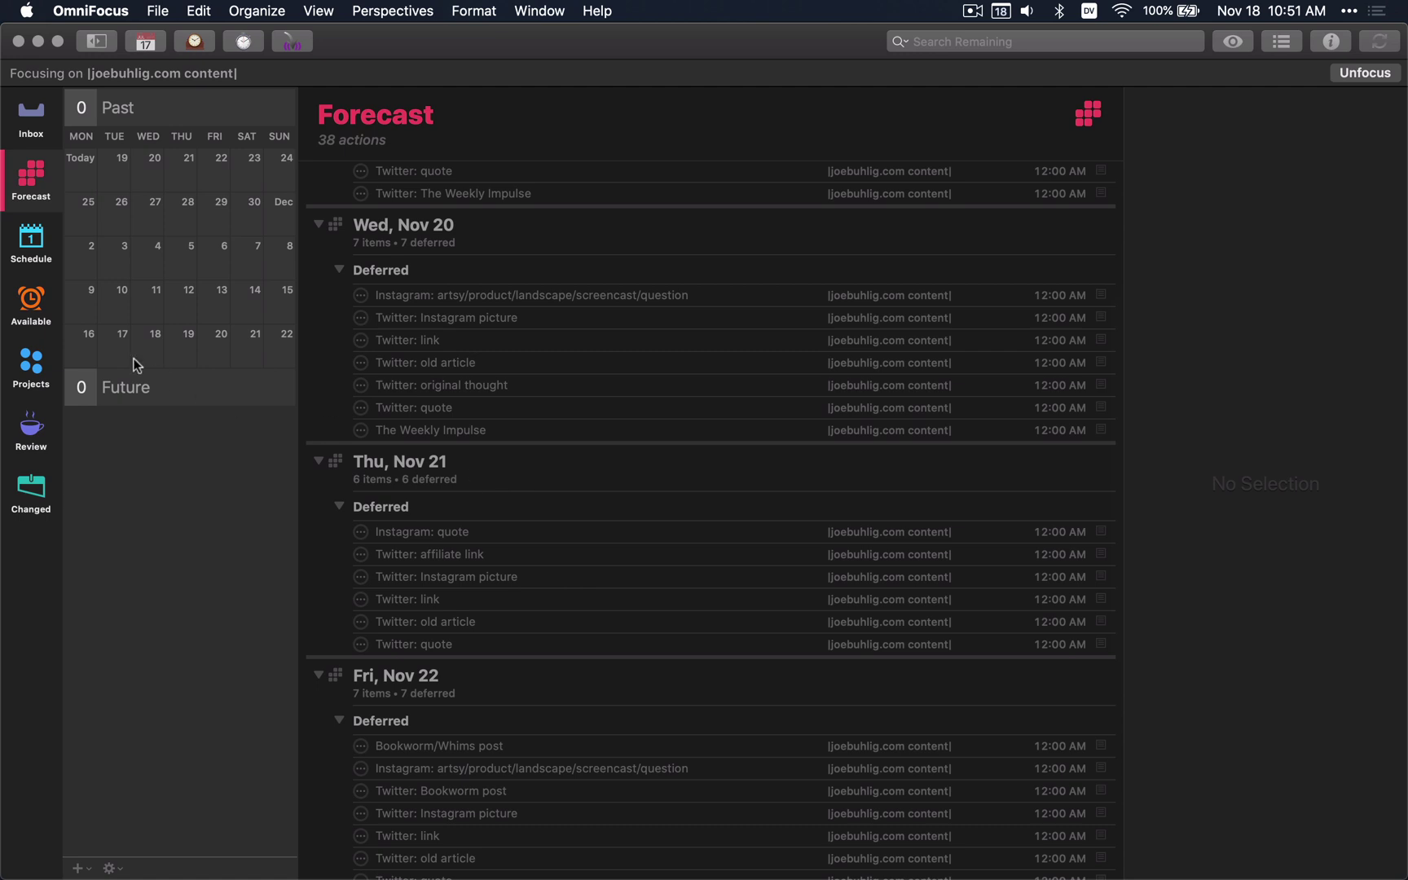
Step: Open the Schedule perspective and unfocus it to show all 216 actions
click(30, 262)
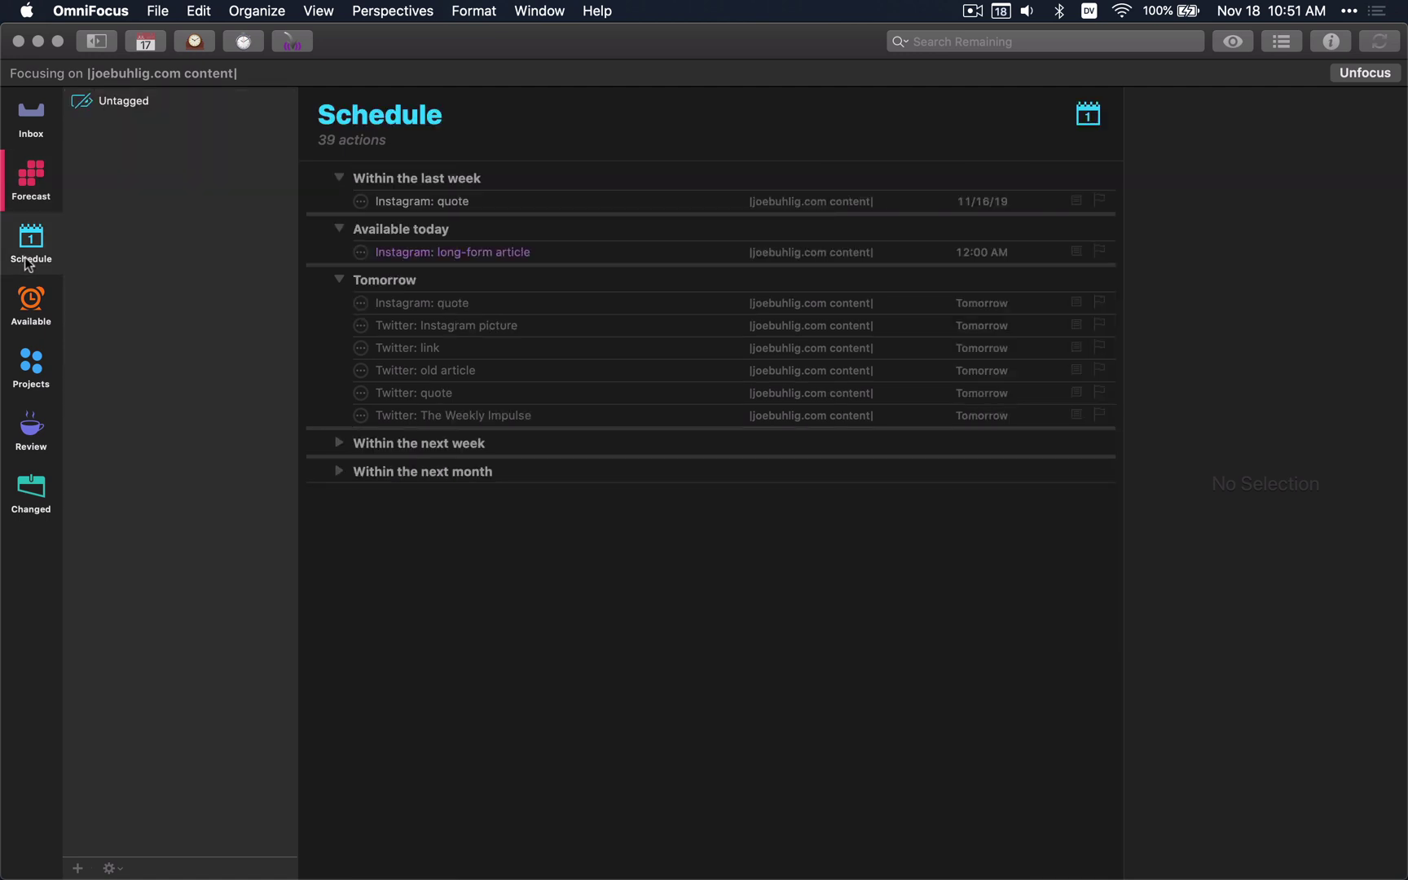
click(1362, 72)
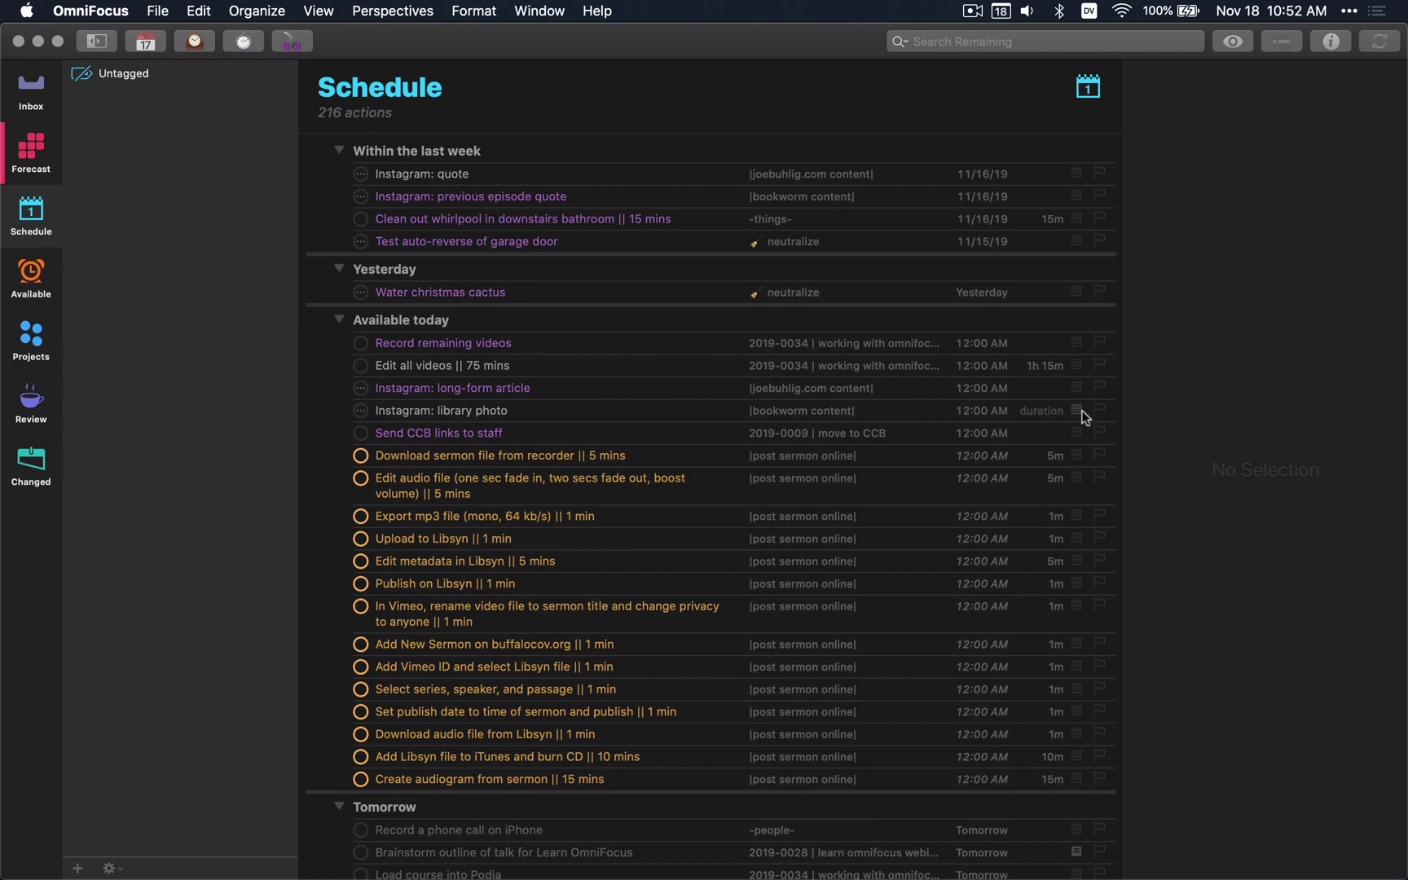
click(1234, 44)
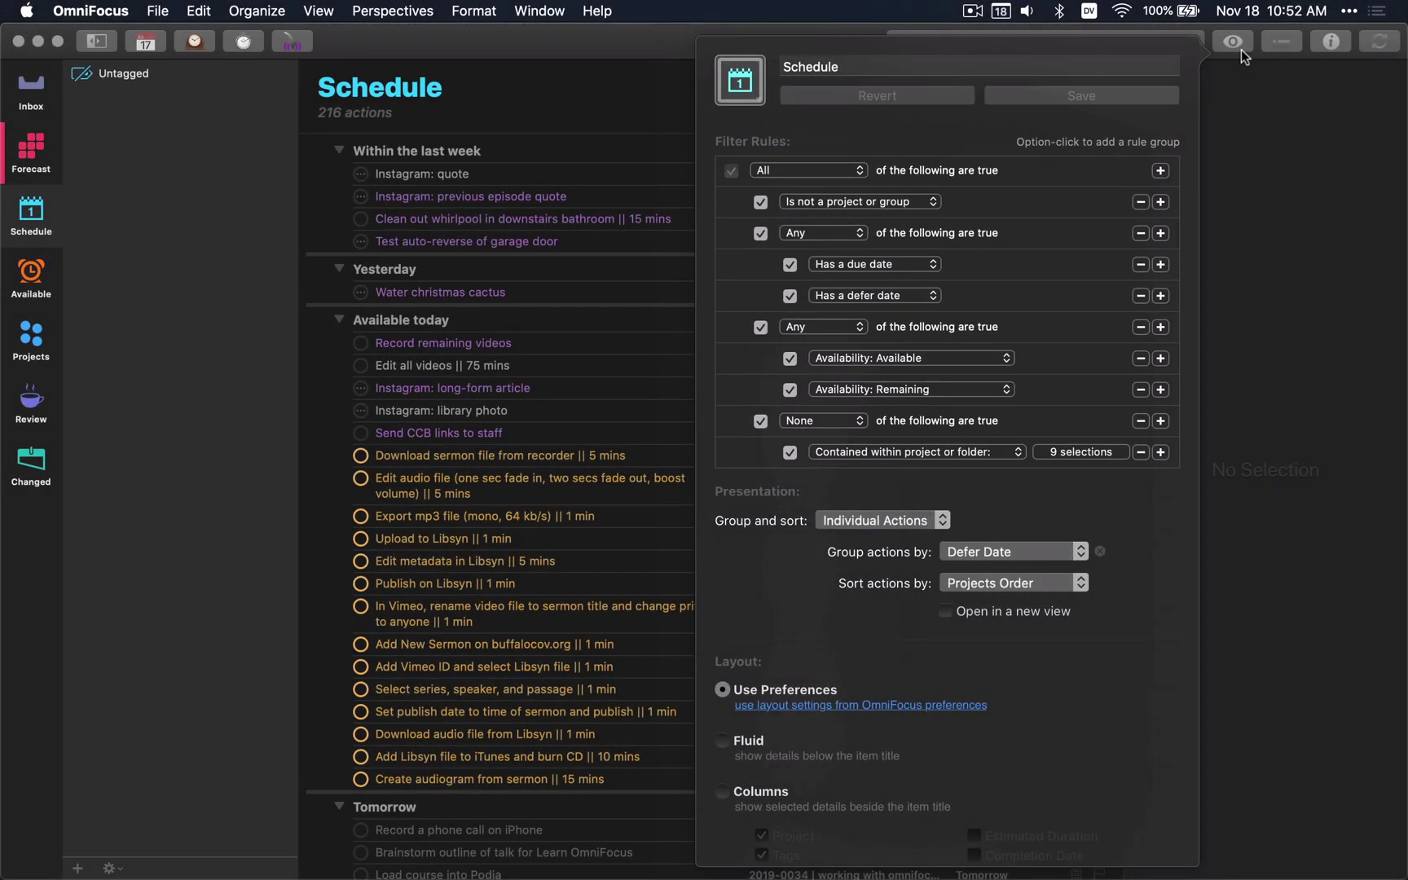
click(1240, 49)
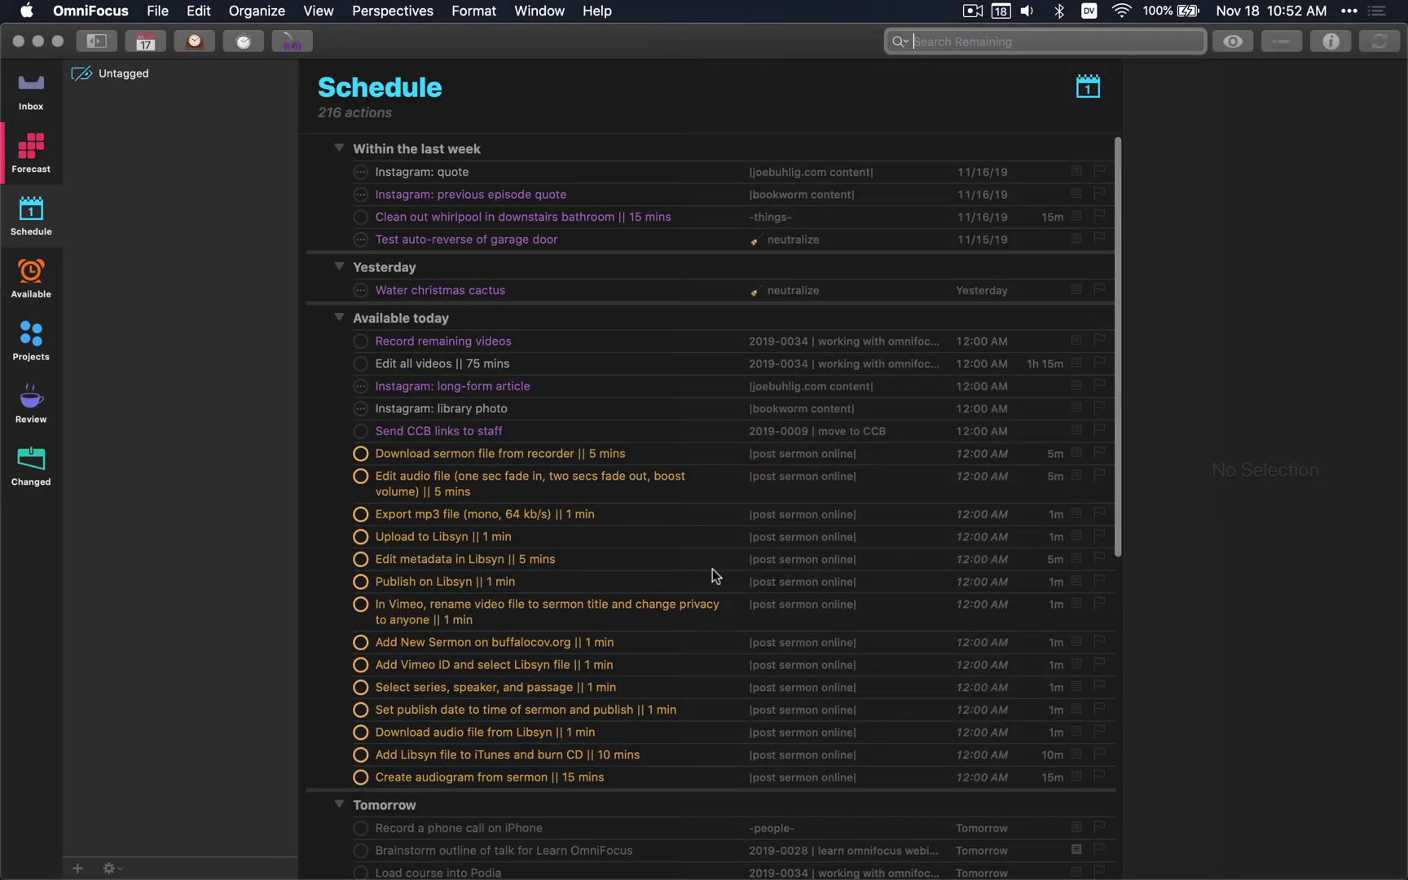
scroll(711, 569, down, 5)
scroll(712, 569, down, 2)
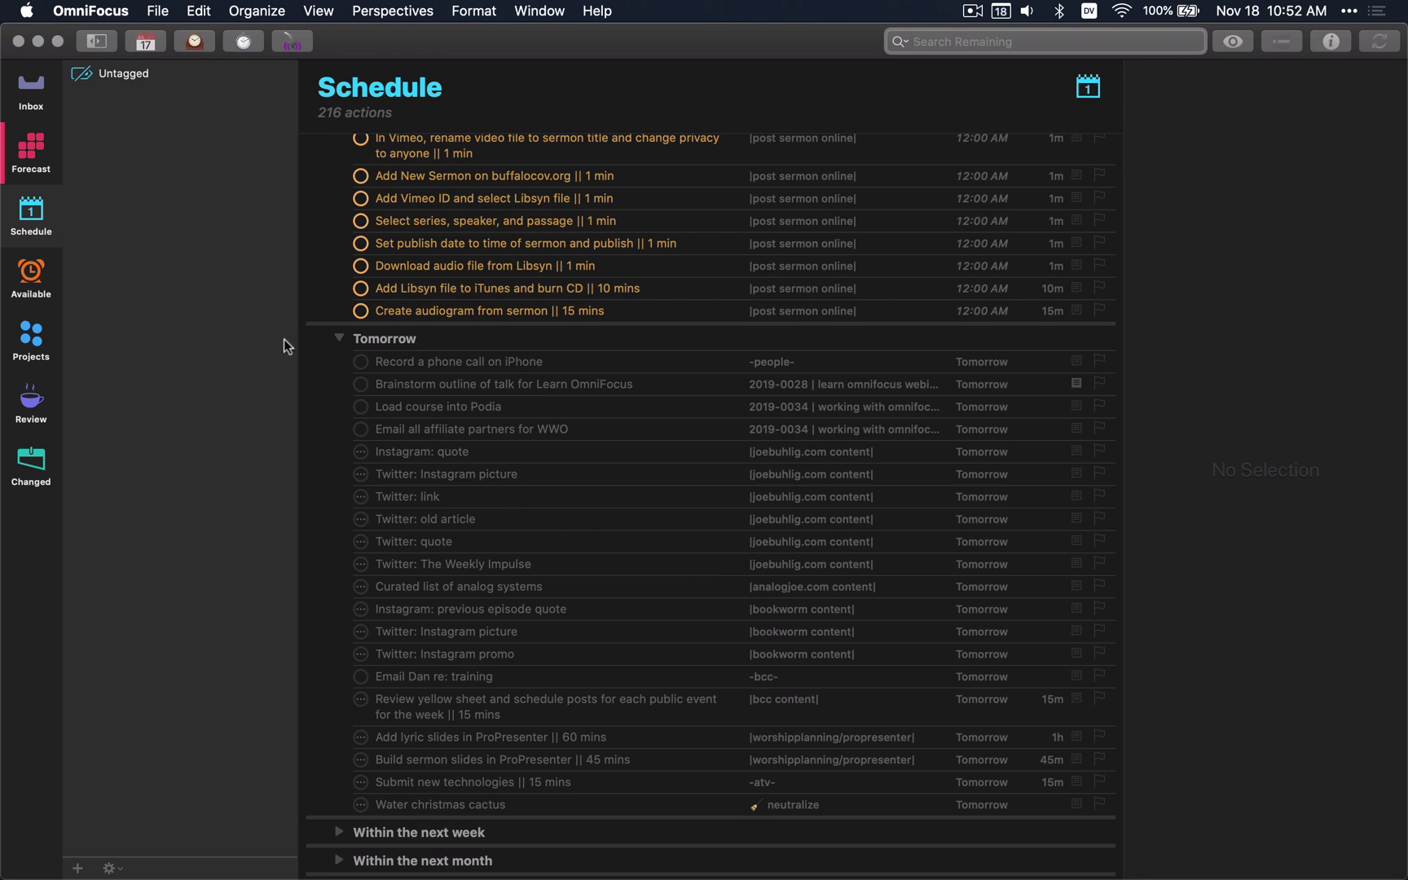
Step: Switch back to the Available perspective from the sidebar
click(22, 263)
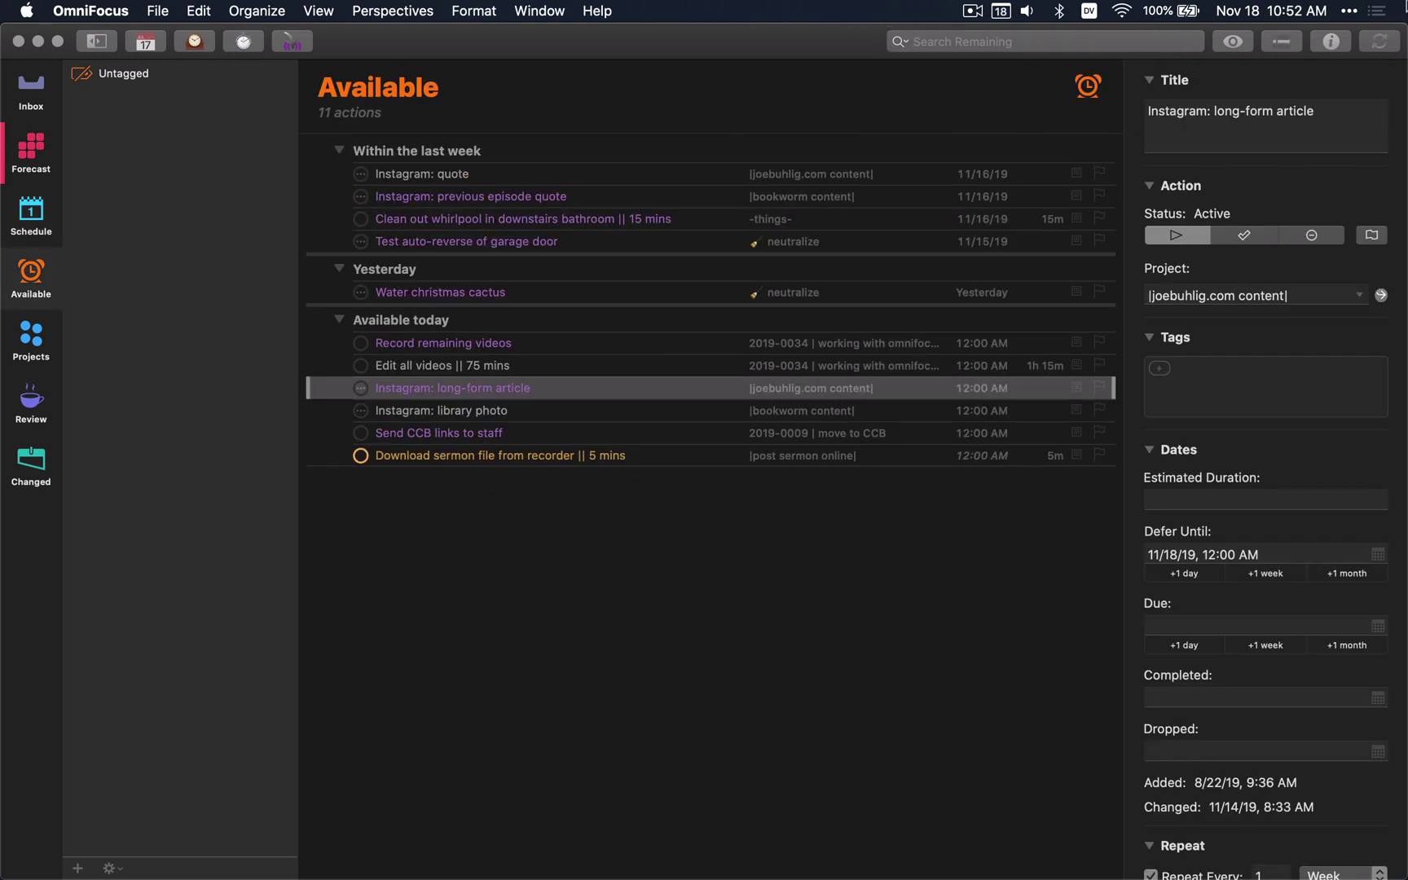